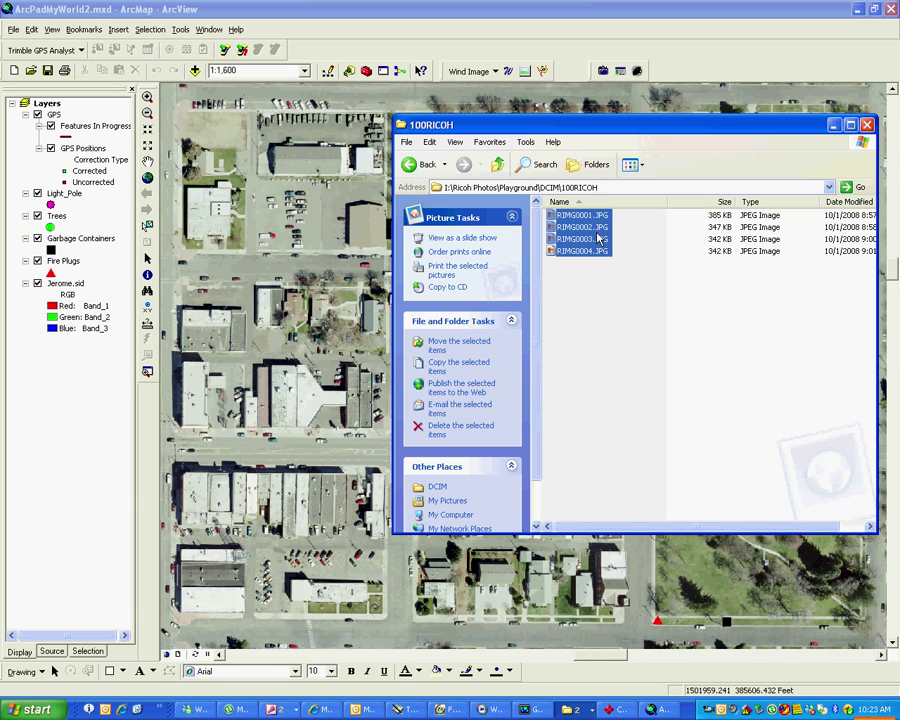
- Copy the four selected RIMG0001–0004.JPG photos from the 100RICOH folder
right_click(596, 232)
click(631, 405)
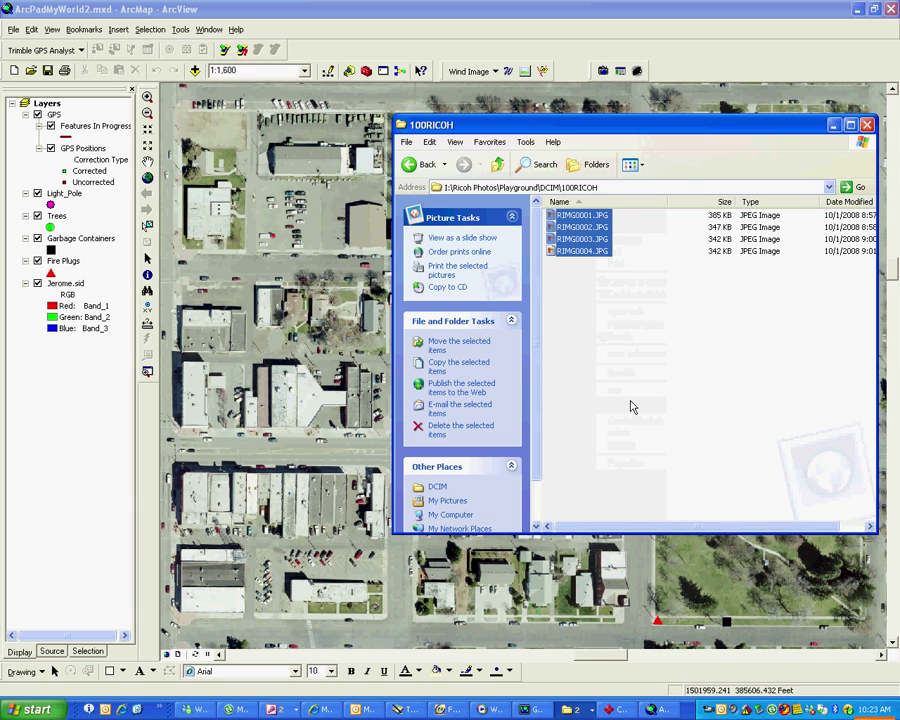
- Minimize the Explorer window and list ArcMap's layers by source
click(836, 127)
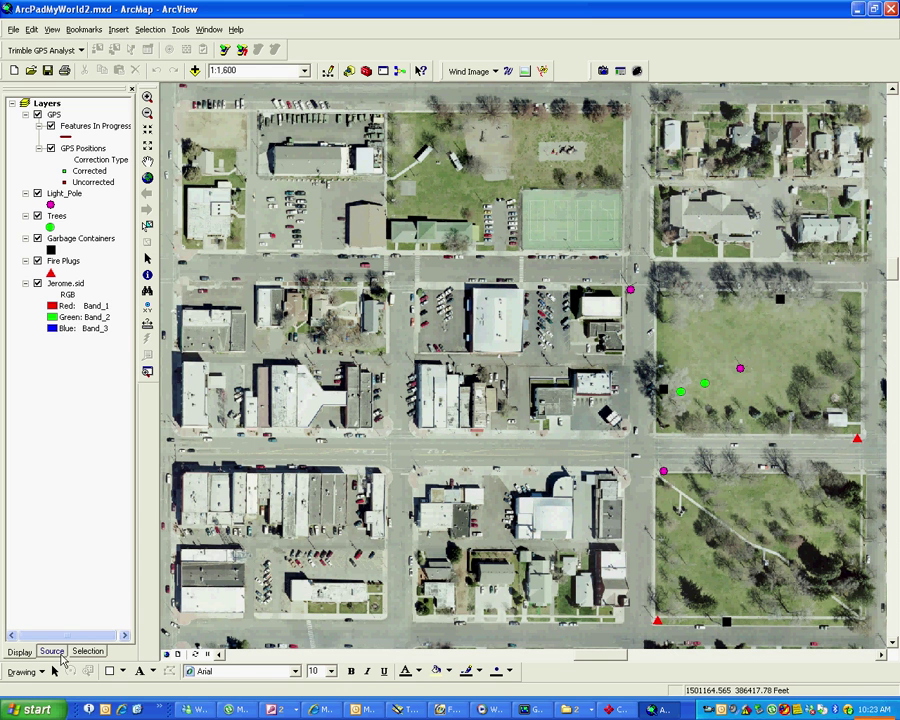
click(51, 652)
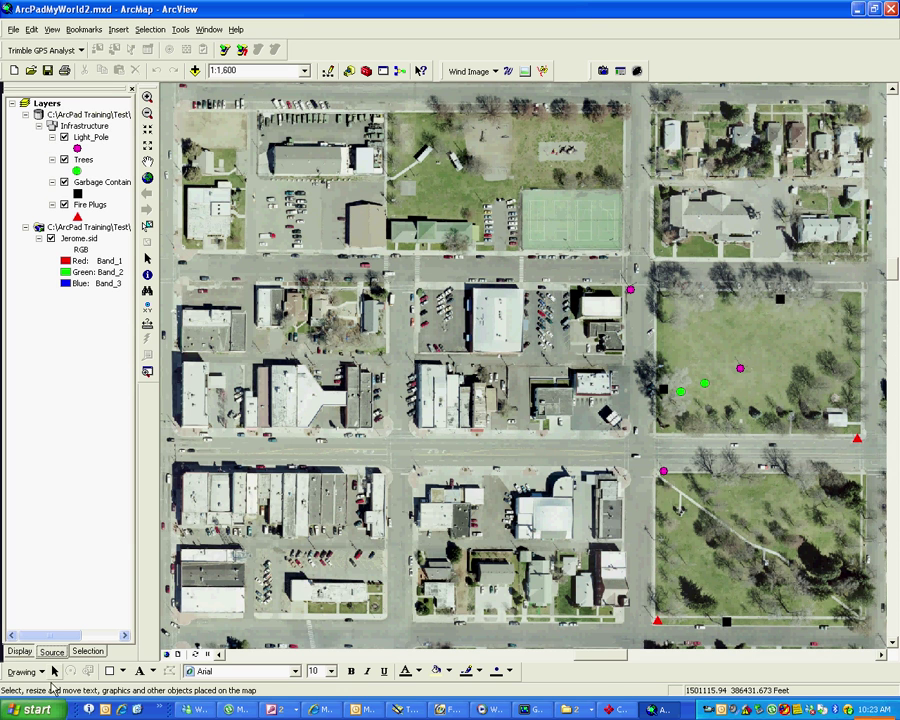
- Browse through My Computer to the C:\Arcpad Training\Test folder
click(37, 709)
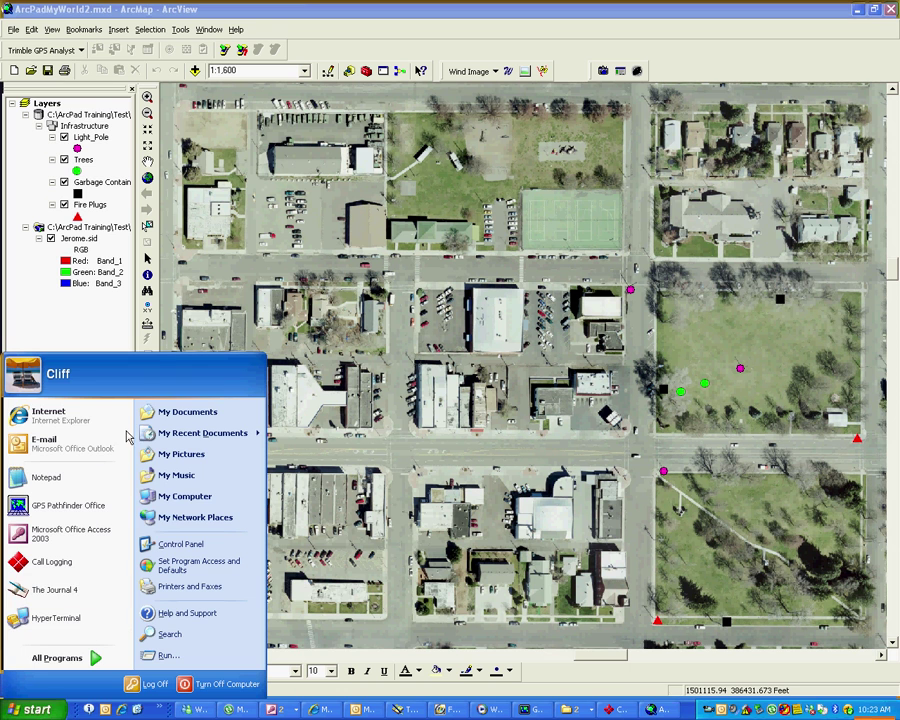
click(191, 497)
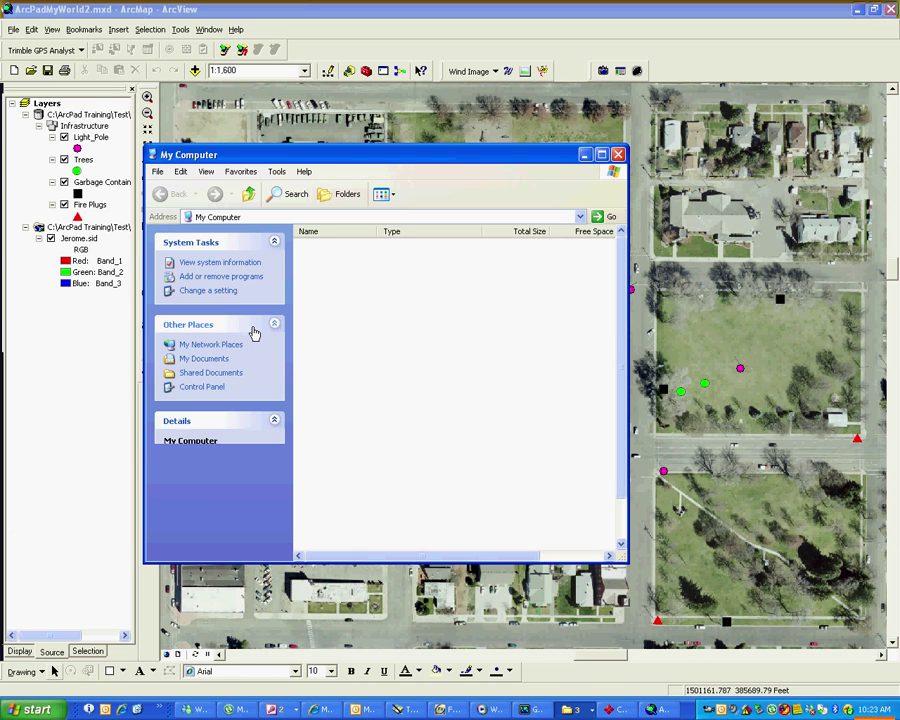
double_click(327, 322)
double_click(318, 256)
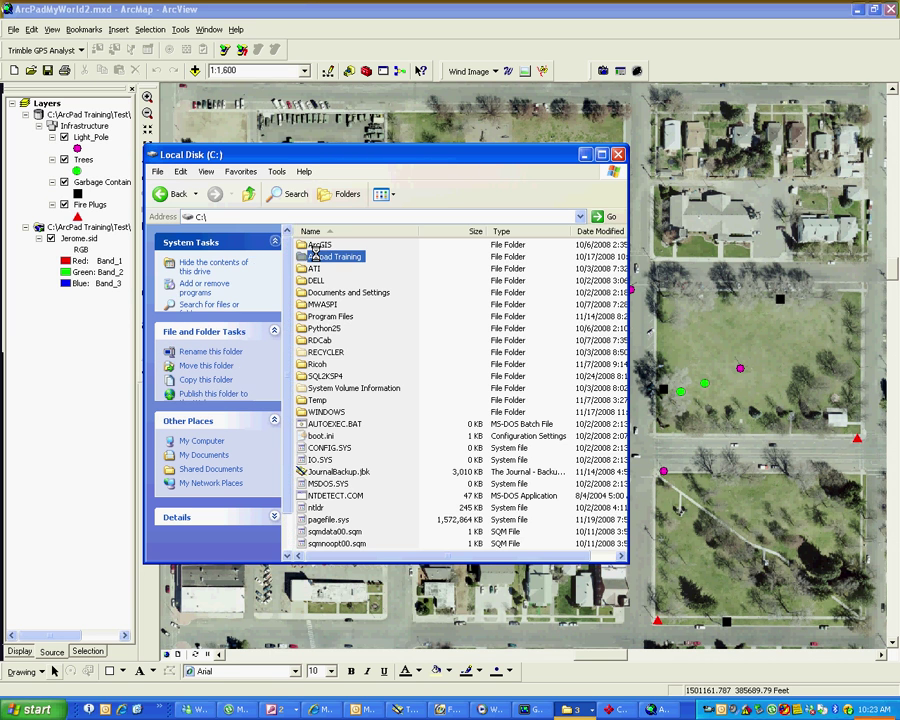
double_click(314, 245)
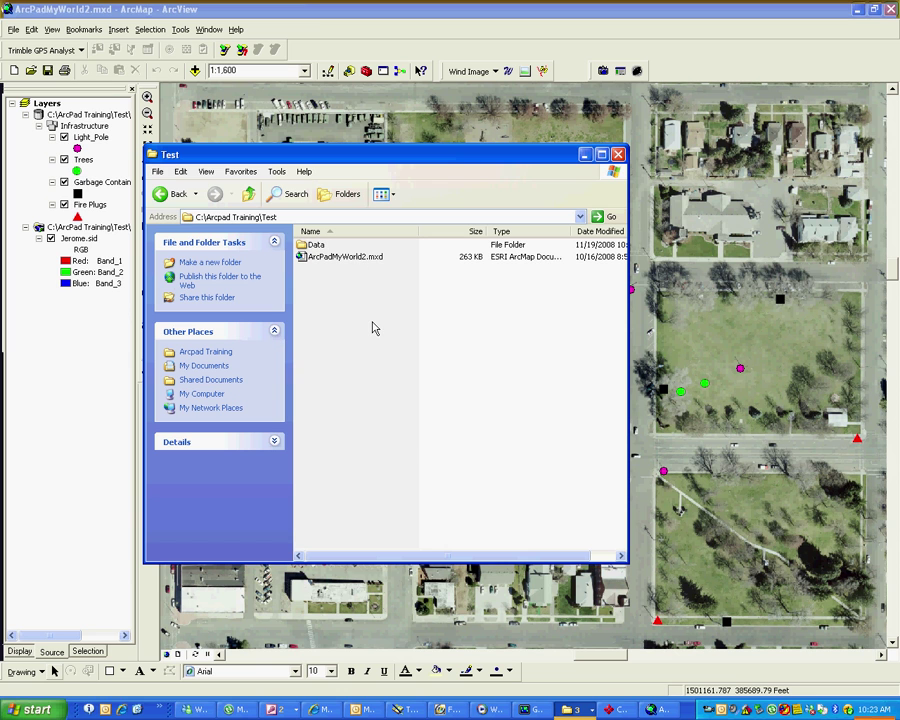
- Paste the four RIMG photos into the Test folder and close its window
right_click(370, 324)
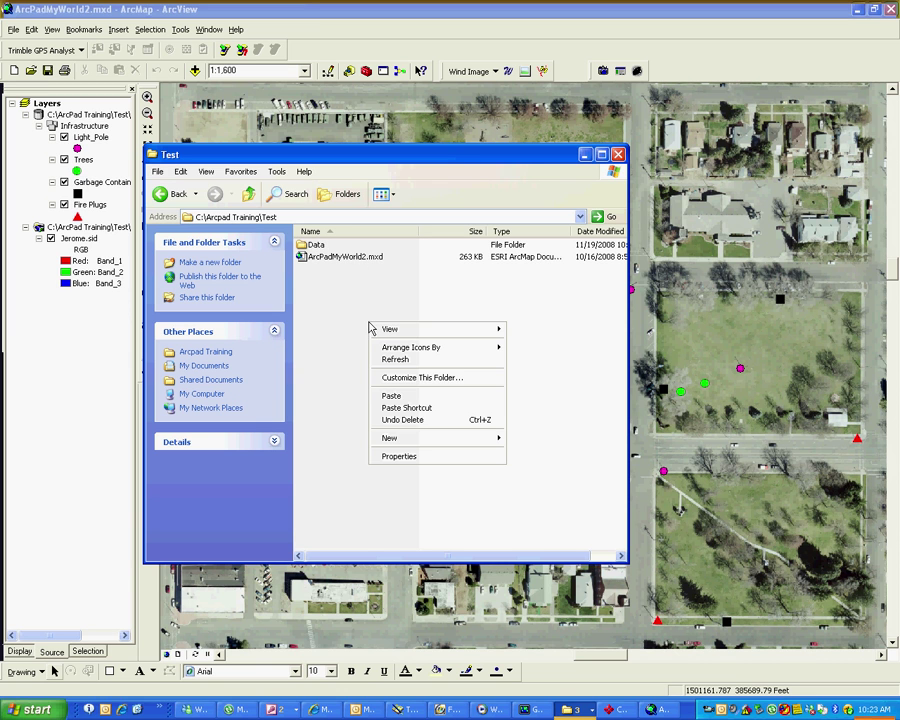
click(394, 397)
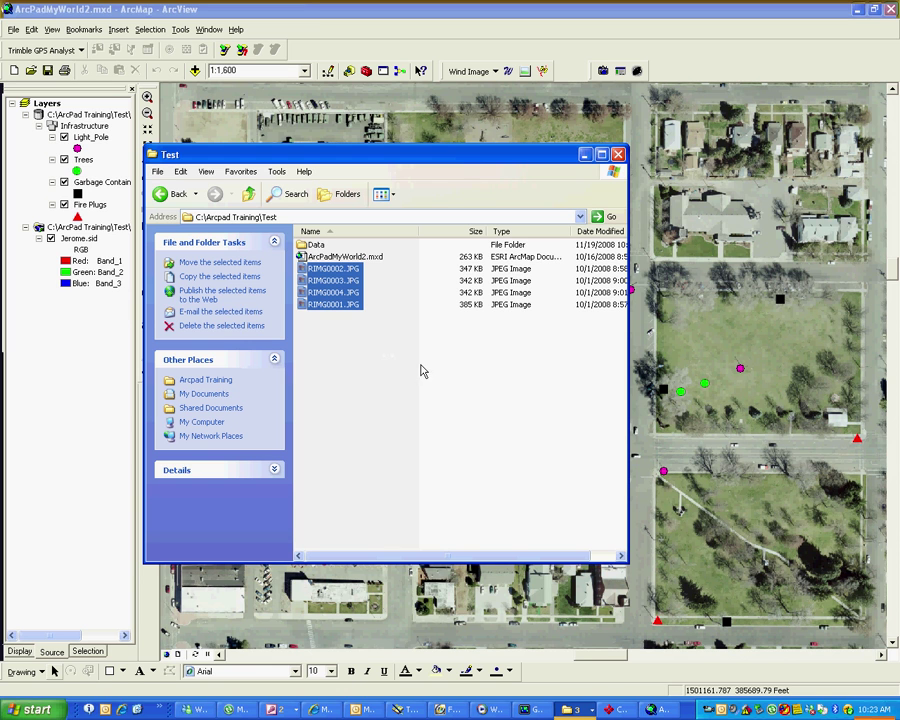
click(398, 323)
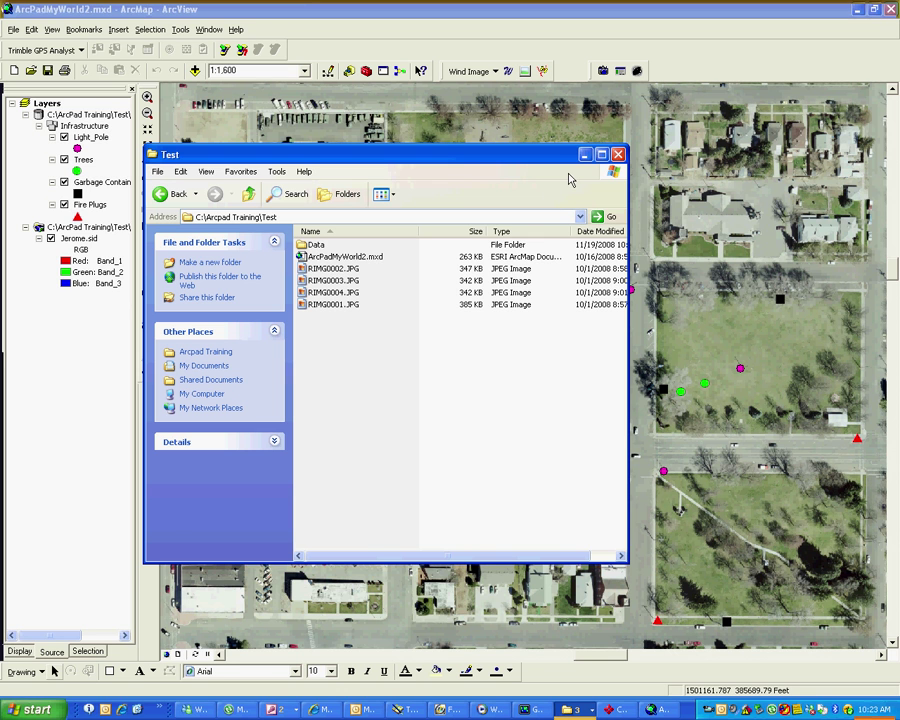
click(619, 155)
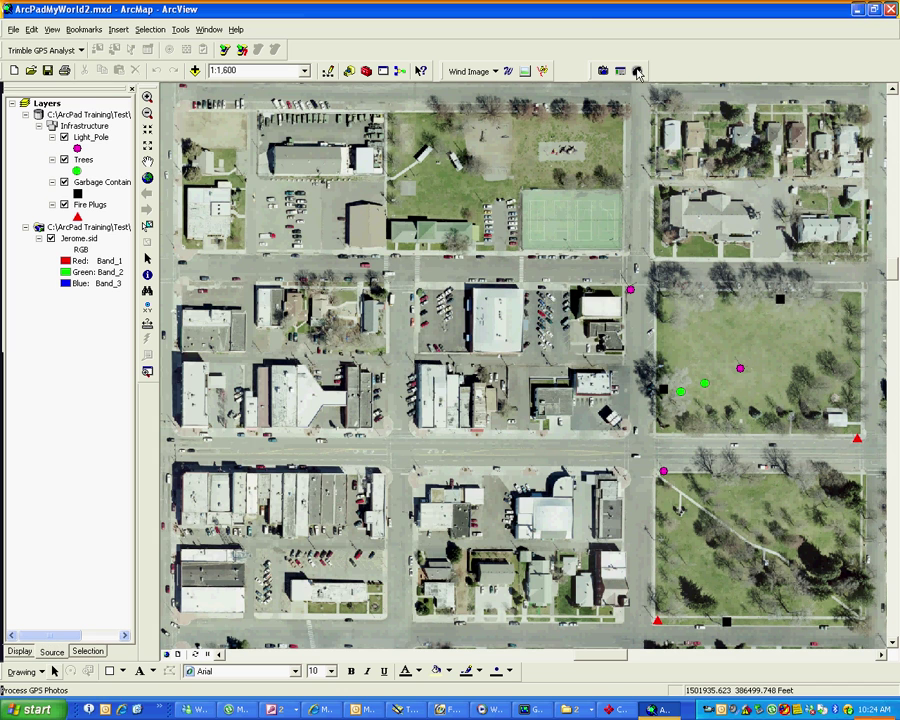
- Start Process GPS Photos and set the photo directory to C:\Arcpad Training\Test\ (4 photos)
click(638, 72)
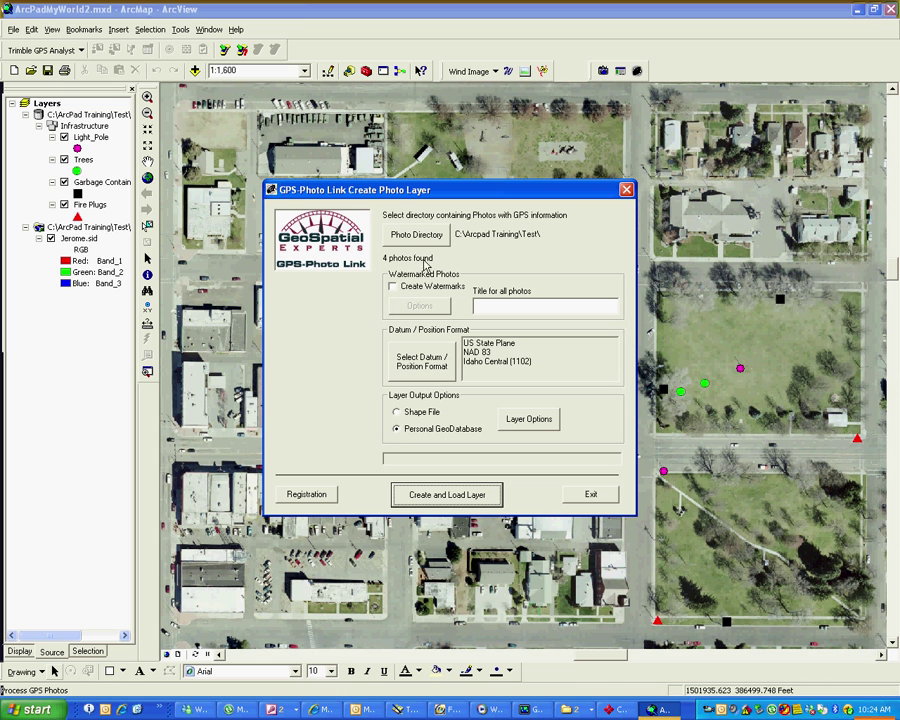
click(415, 235)
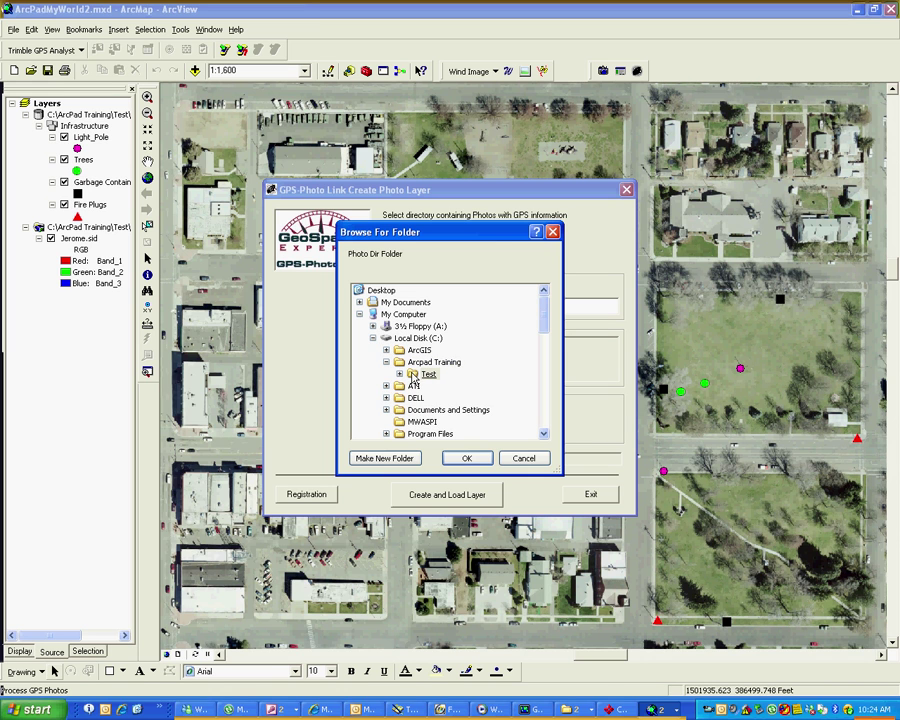
click(413, 377)
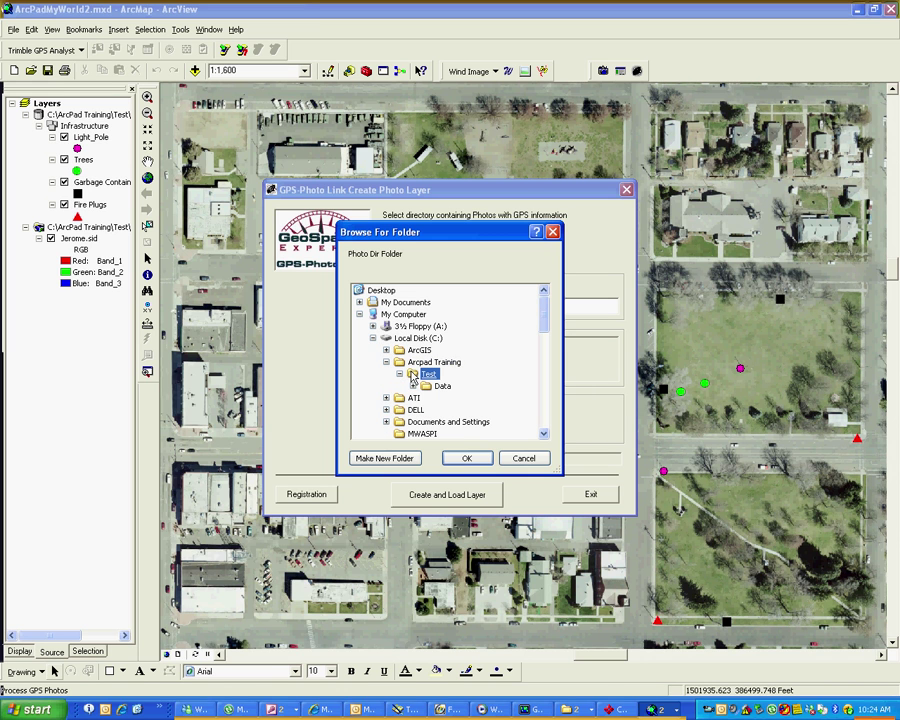
click(479, 462)
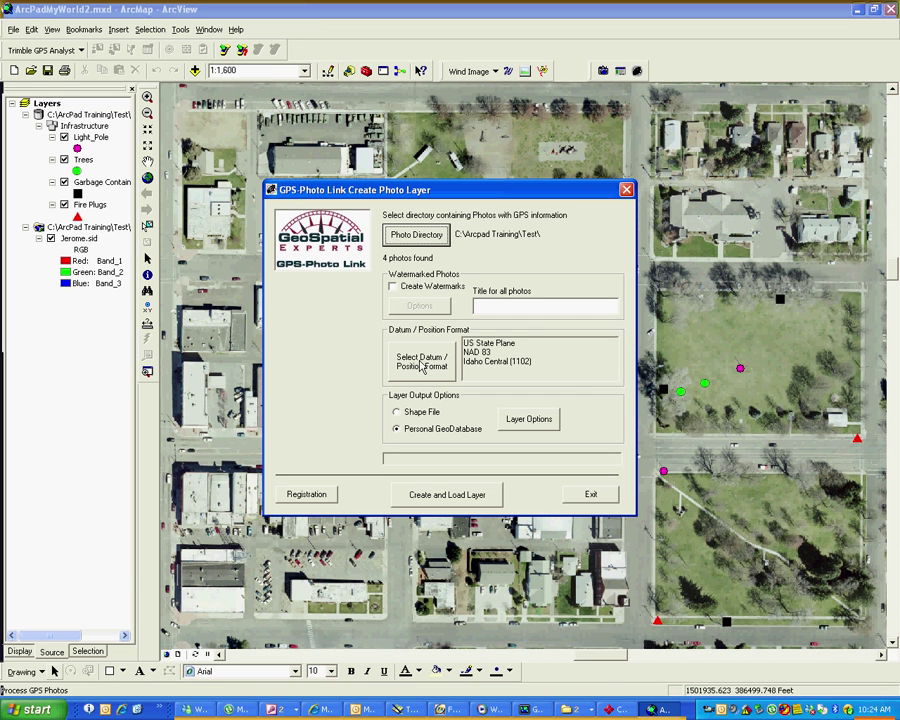
- Set the photo layer's Heading option to Compass in Layer Options
click(515, 422)
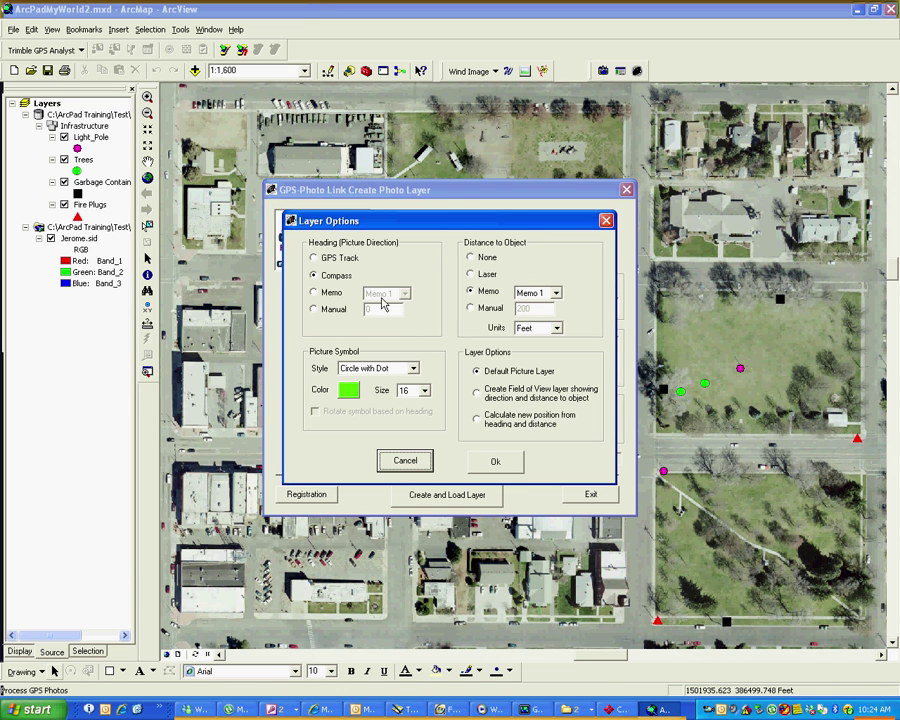
click(314, 277)
click(478, 462)
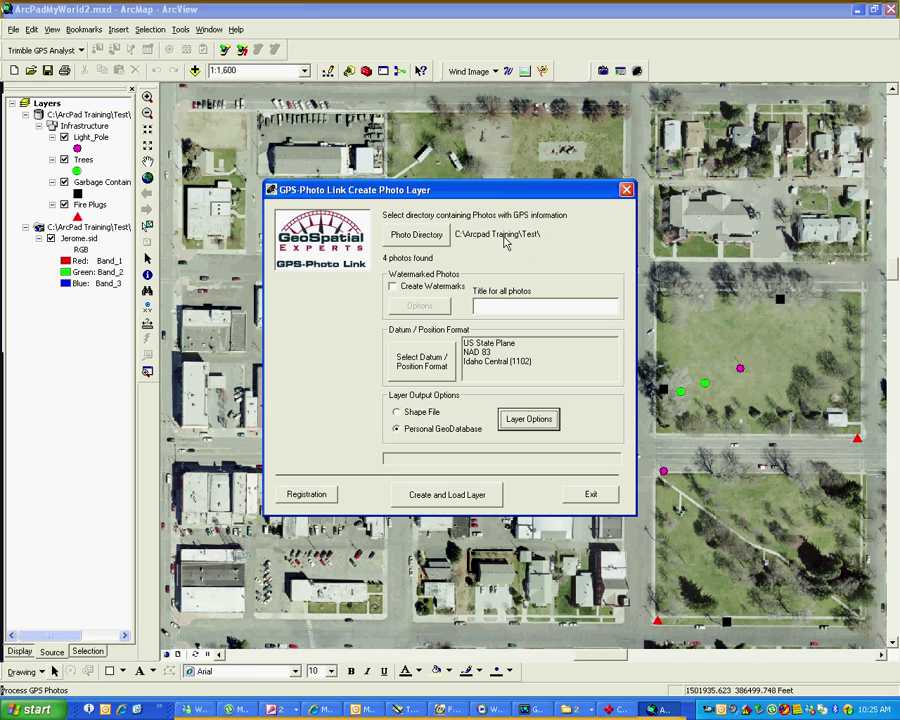
- Create and load the photo layer into C:\Arcpad Training\Test\Data\My World1.mdb
click(453, 496)
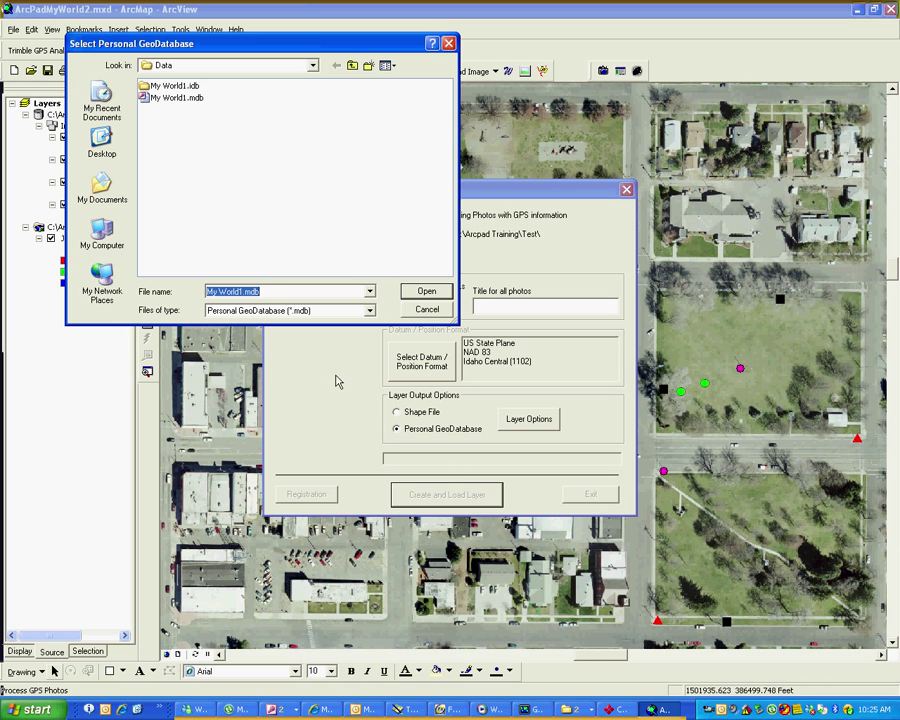
click(352, 66)
click(352, 66)
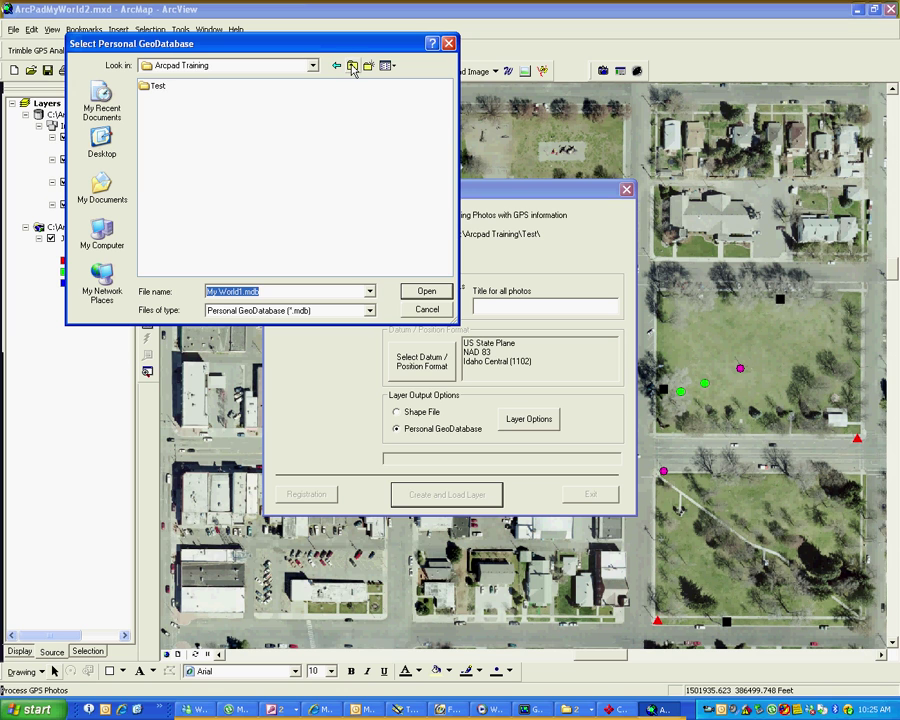
click(352, 66)
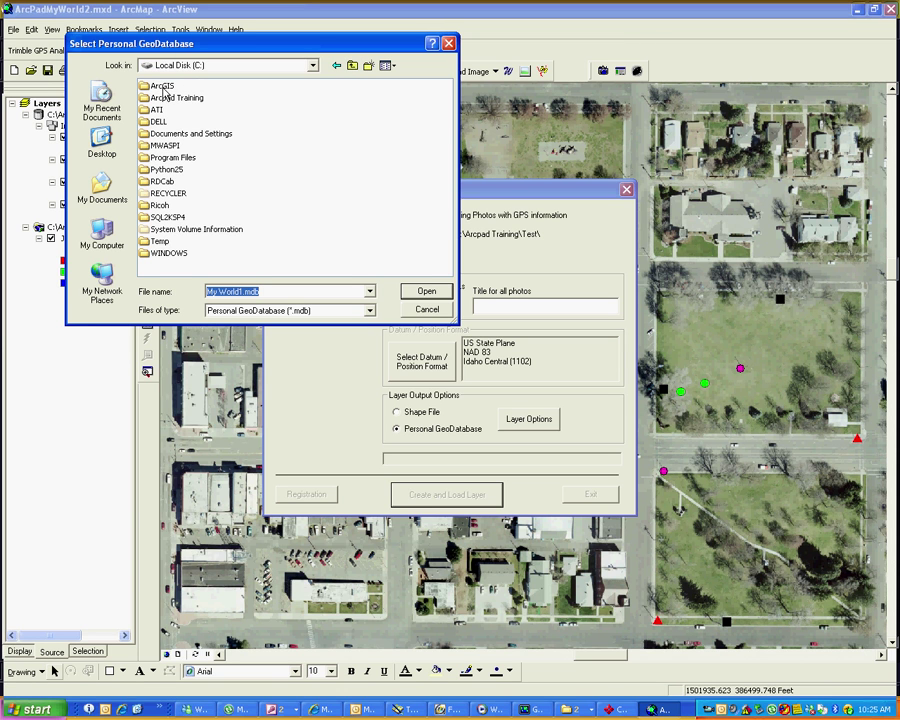
double_click(177, 97)
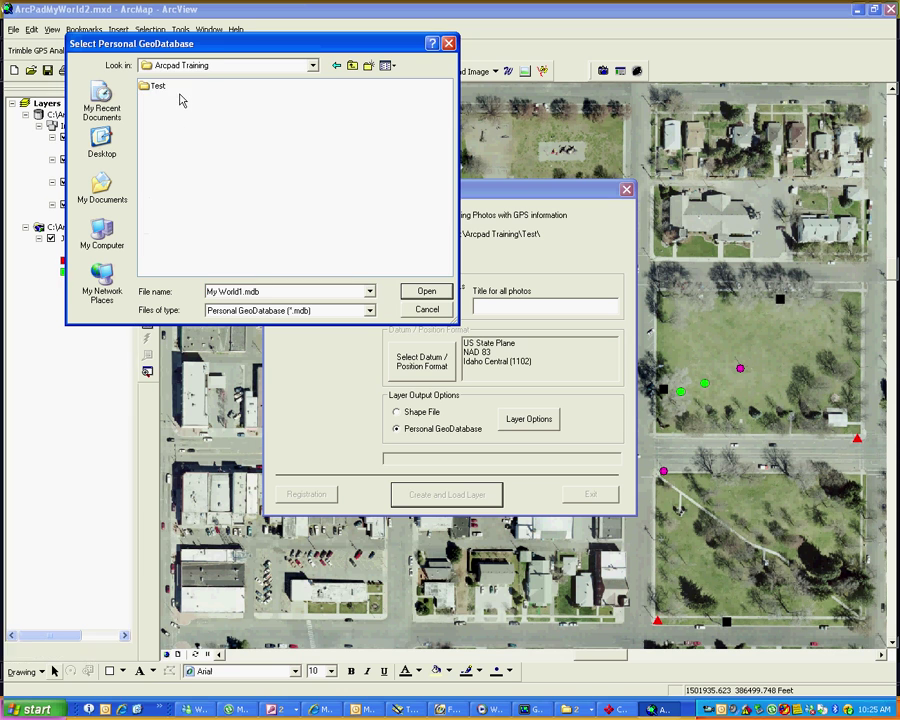
double_click(152, 87)
double_click(152, 87)
click(176, 99)
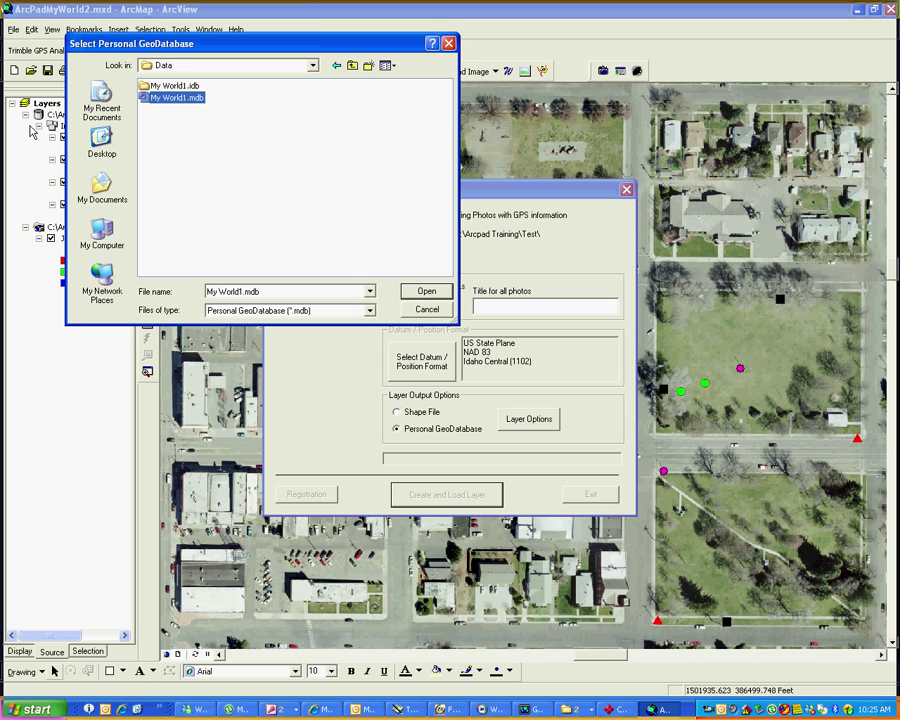
click(417, 295)
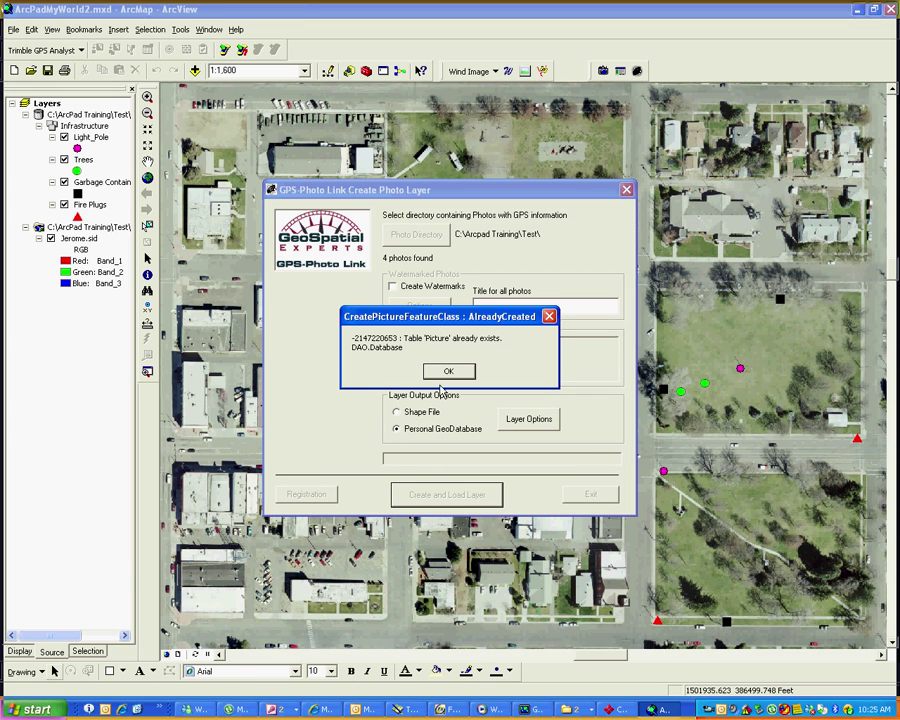
- Dismiss the 'Picture already exists' error and select the View Picture tool
click(448, 372)
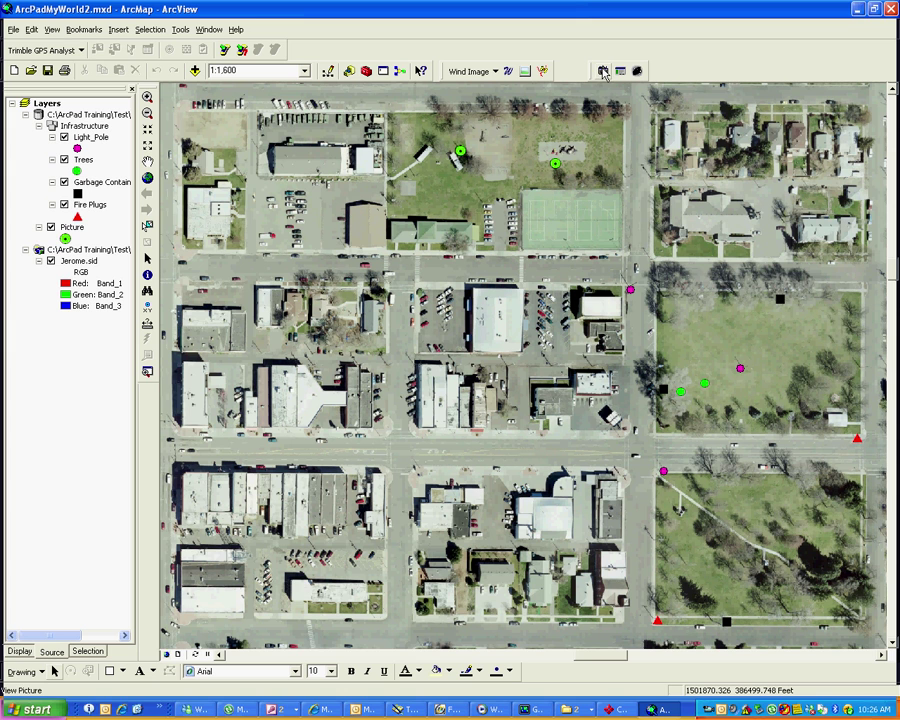
click(603, 71)
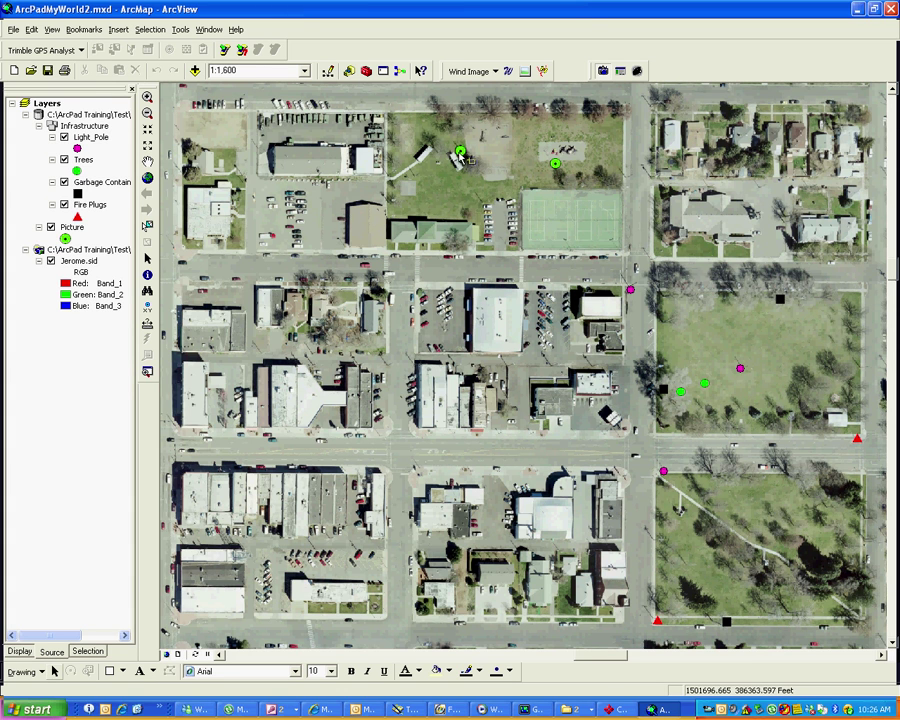
click(557, 167)
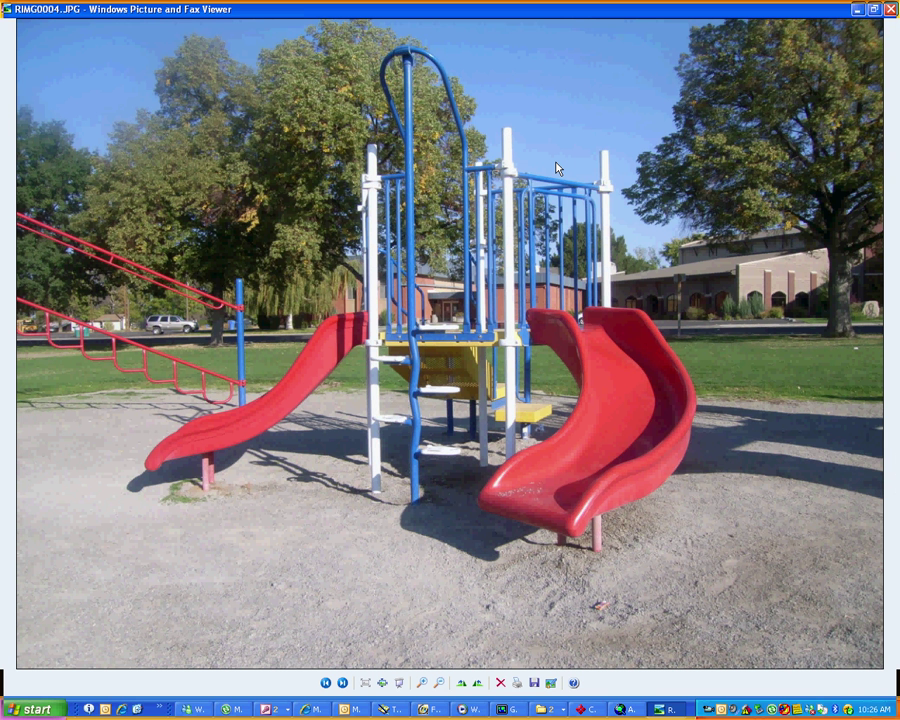
click(888, 10)
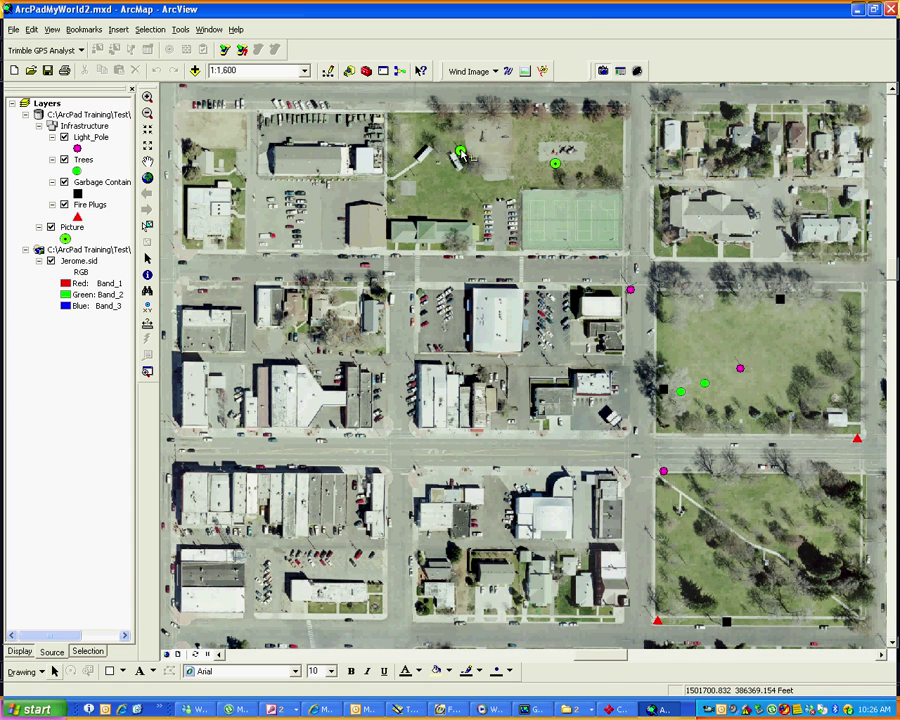
click(557, 166)
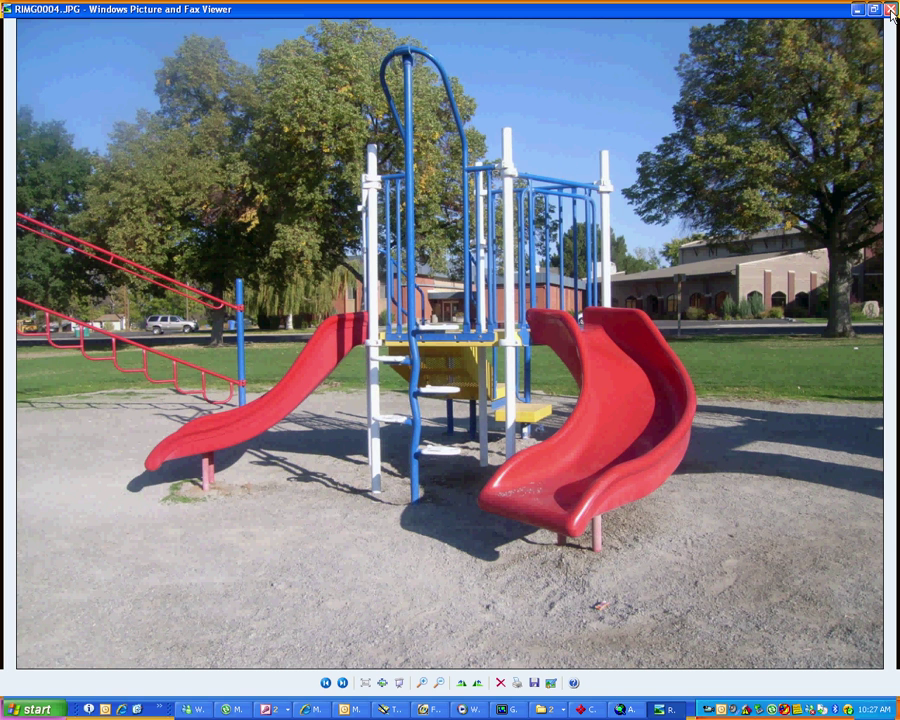
click(890, 10)
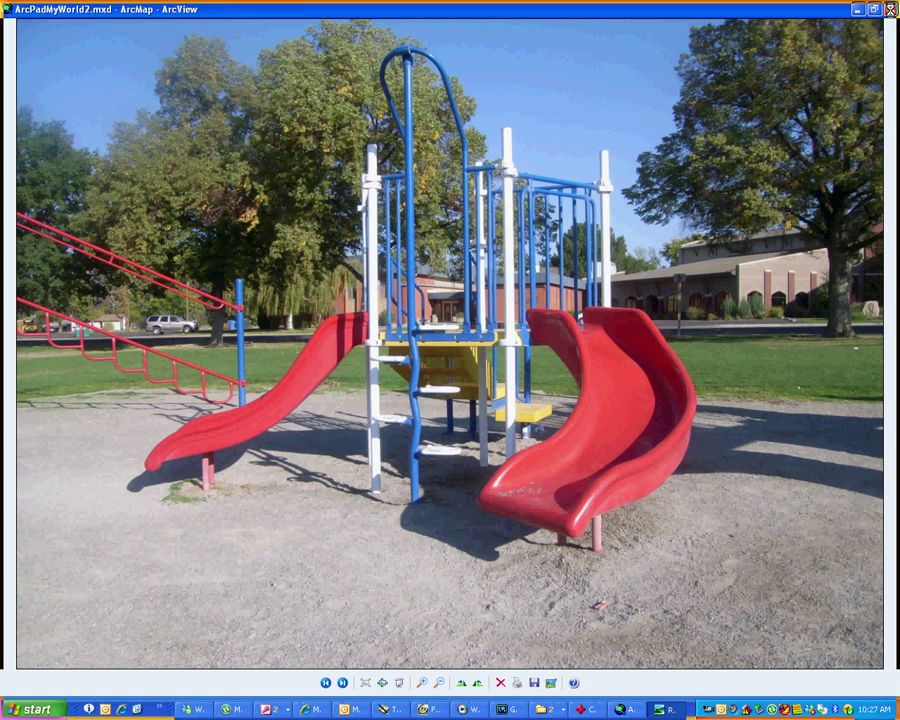